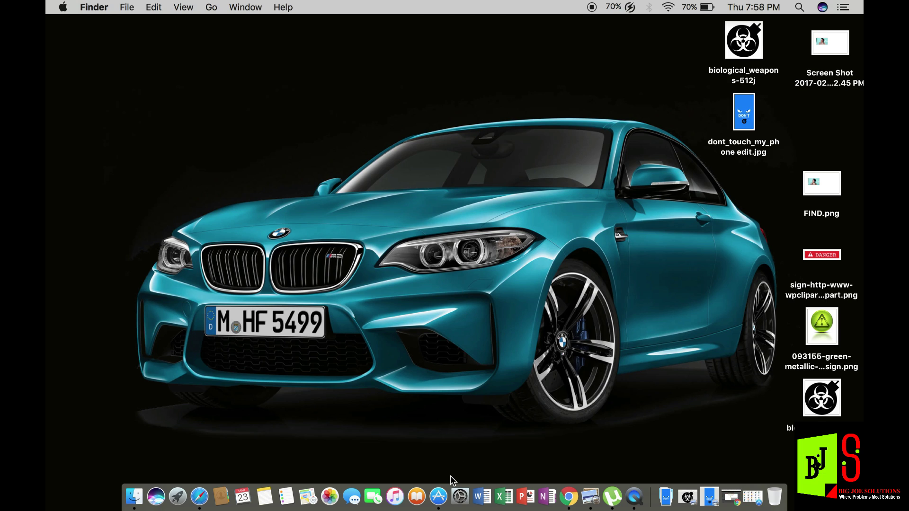
Step: Launch the App Store from the Dock and show its Updates page
{"action": "left_click", "coordinate": [442, 496]}
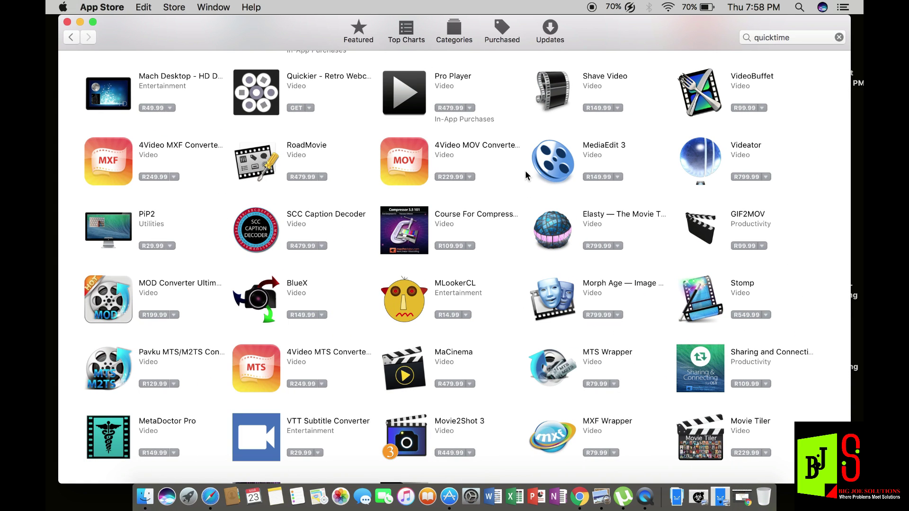
{"action": "left_click", "coordinate": [550, 31]}
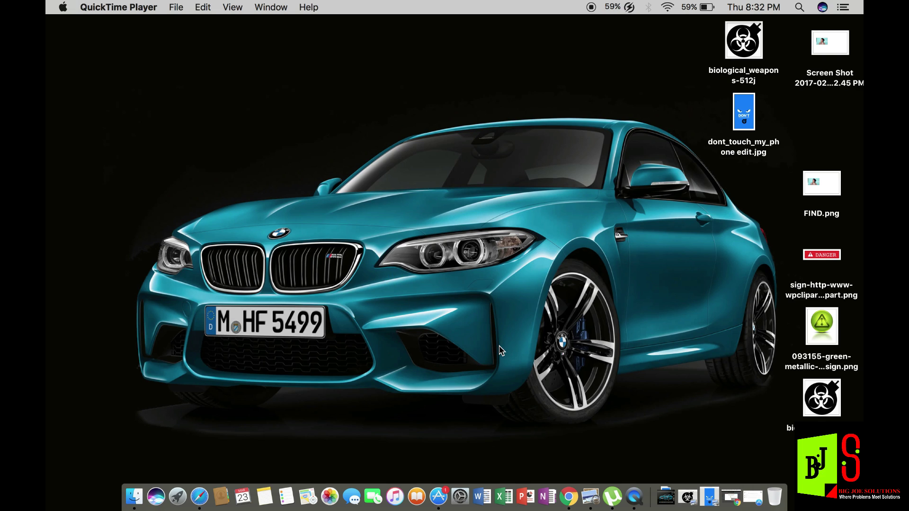
Step: In Siri preferences, disable and re-enable Siri, confirming with Internal Microphone as the input
{"action": "left_click", "coordinate": [462, 493]}
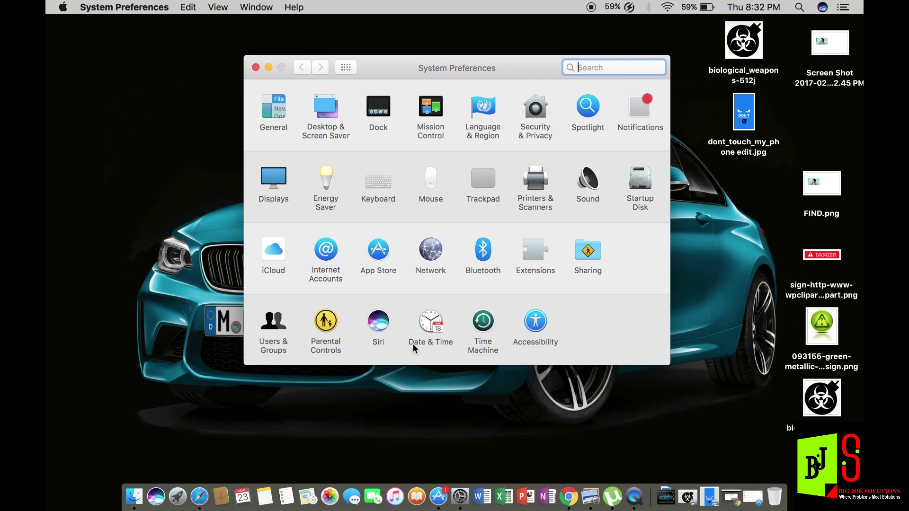
{"action": "left_click", "coordinate": [378, 328]}
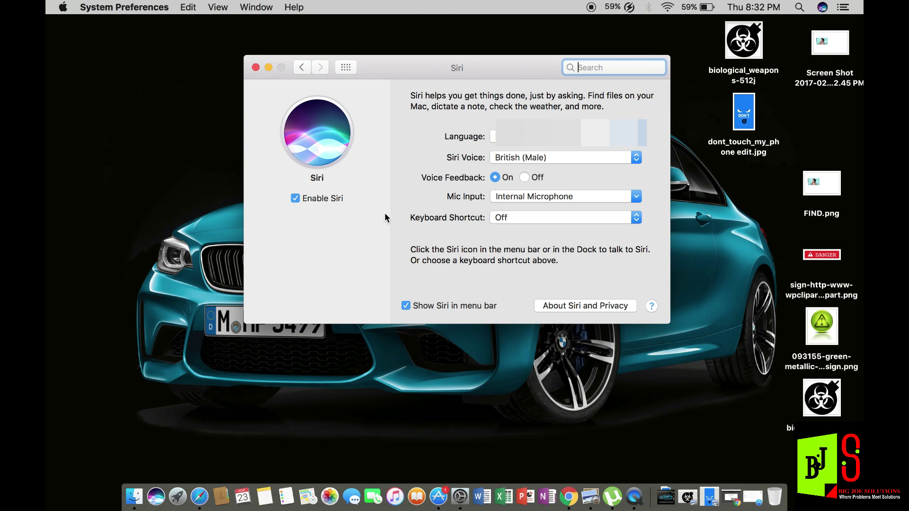
{"action": "left_click", "coordinate": [295, 198]}
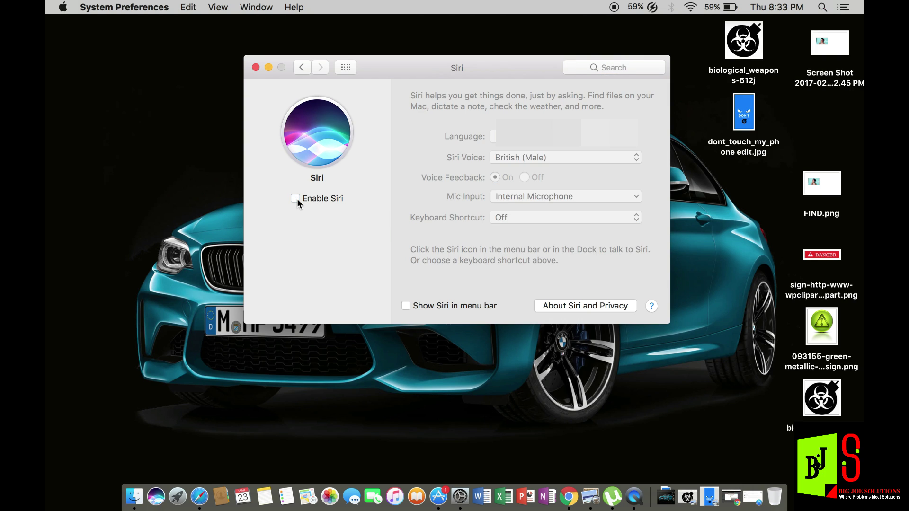
{"action": "left_click", "coordinate": [295, 198]}
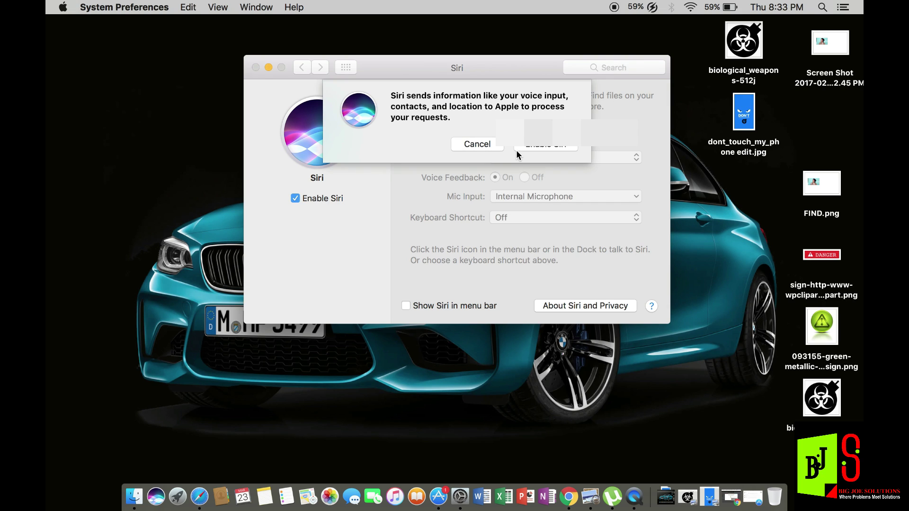
{"action": "left_click", "coordinate": [538, 146]}
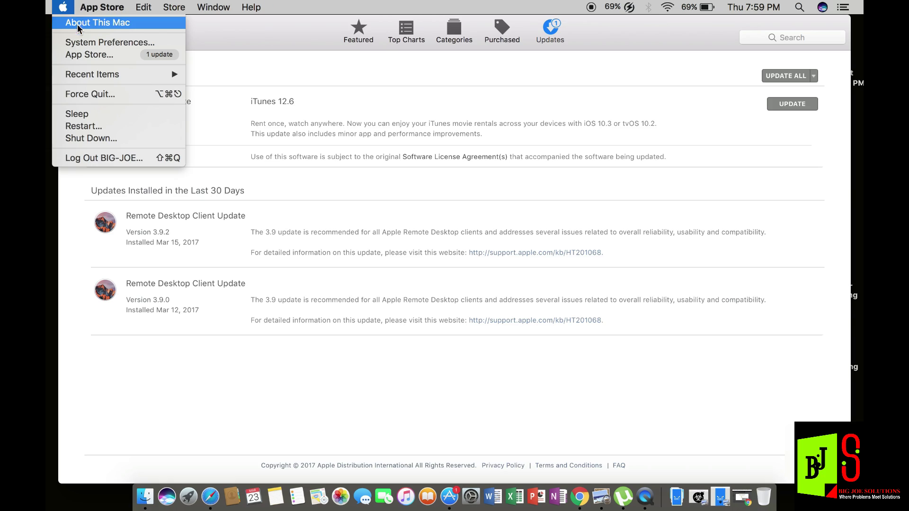
Step: Go to Network > Wi-Fi Advanced settings and show the Proxies tab
{"action": "left_click", "coordinate": [87, 42]}
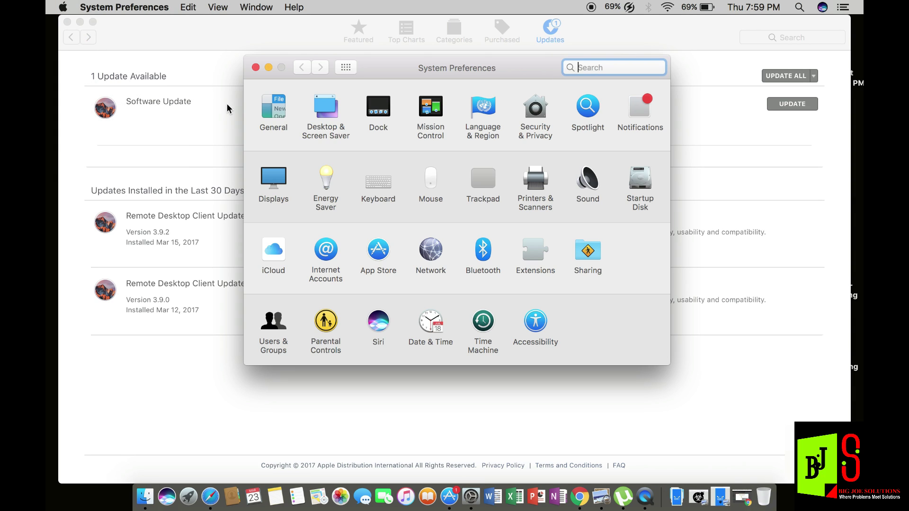
{"action": "left_click", "coordinate": [432, 247]}
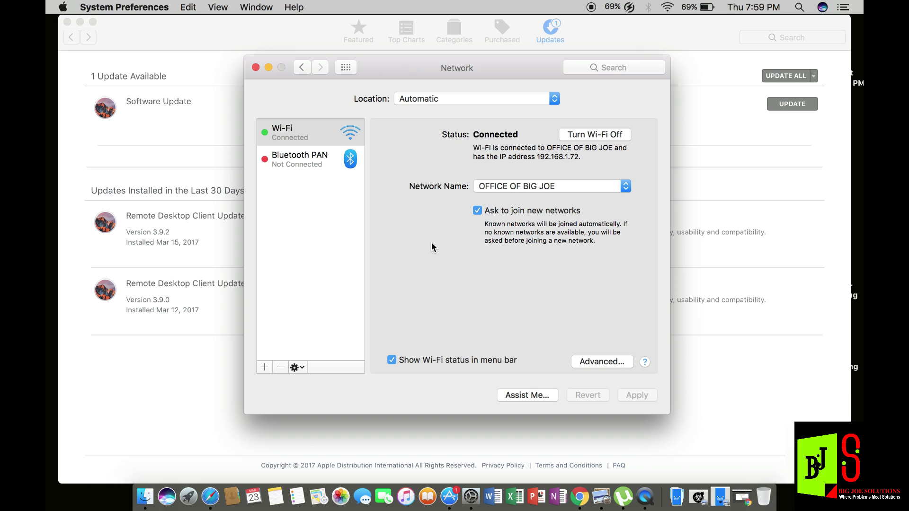
{"action": "left_click", "coordinate": [610, 361]}
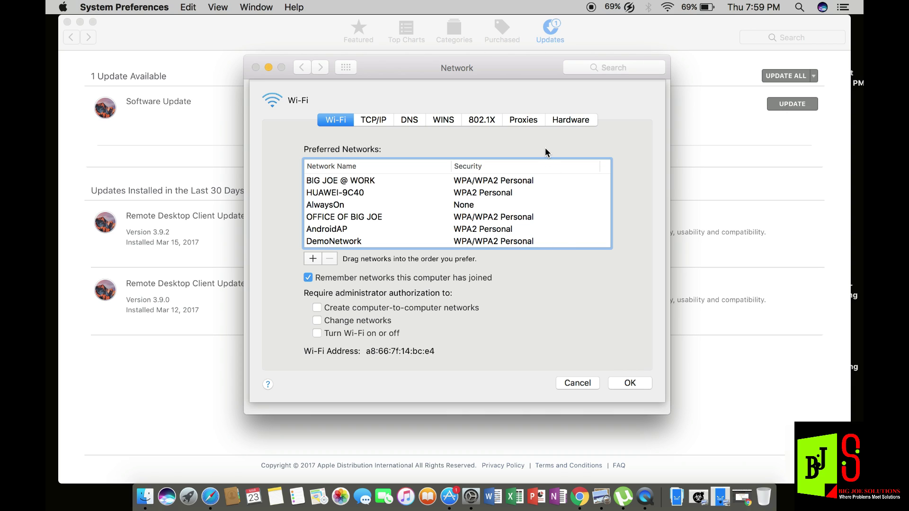
{"action": "left_click", "coordinate": [532, 124]}
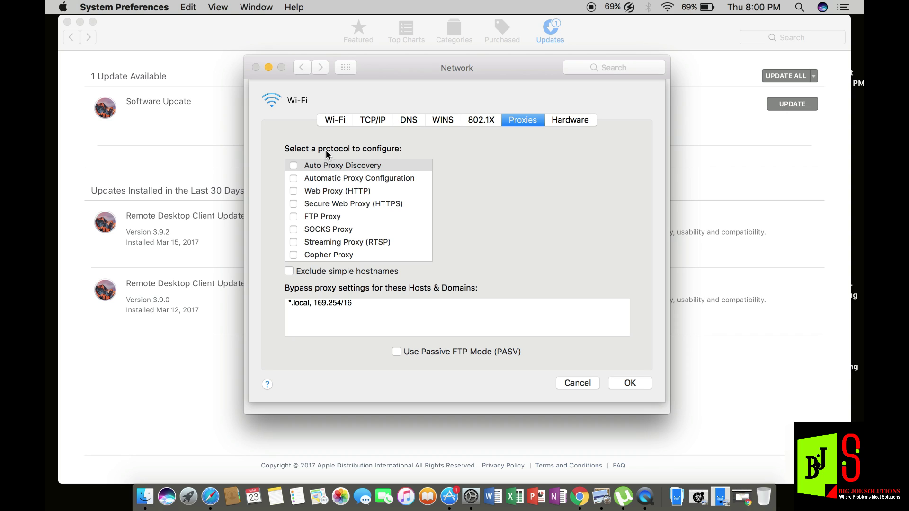
Step: Check all eight proxy protocols, from Auto Proxy Discovery down to Gopher Proxy
{"action": "left_click", "coordinate": [294, 165]}
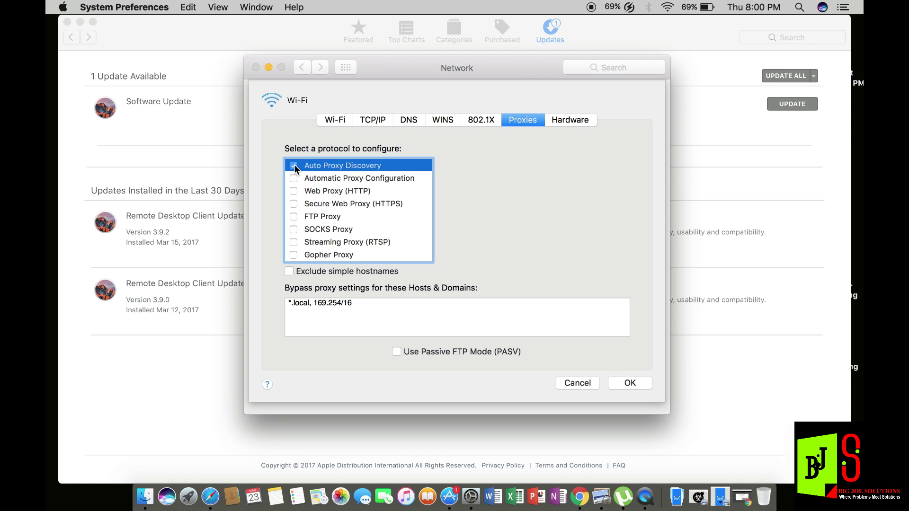
{"action": "left_click", "coordinate": [295, 178]}
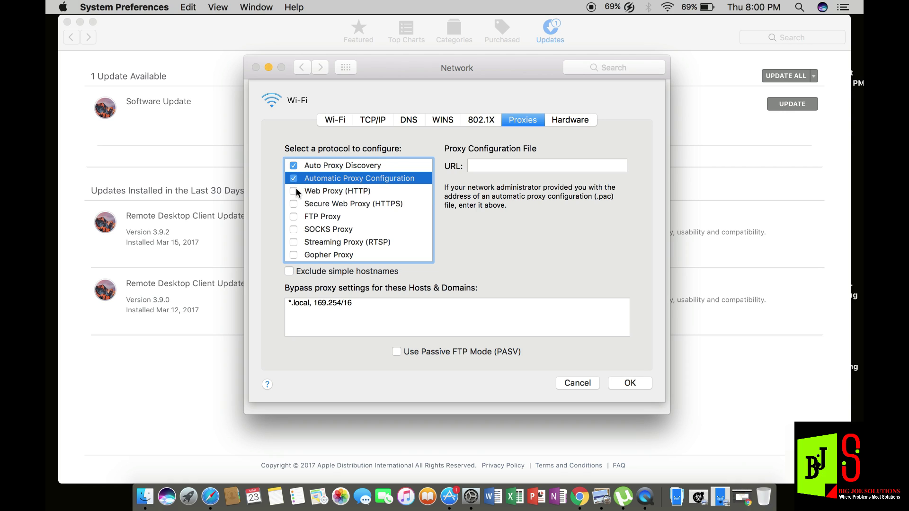
{"action": "left_click", "coordinate": [296, 190]}
{"action": "left_click", "coordinate": [294, 203]}
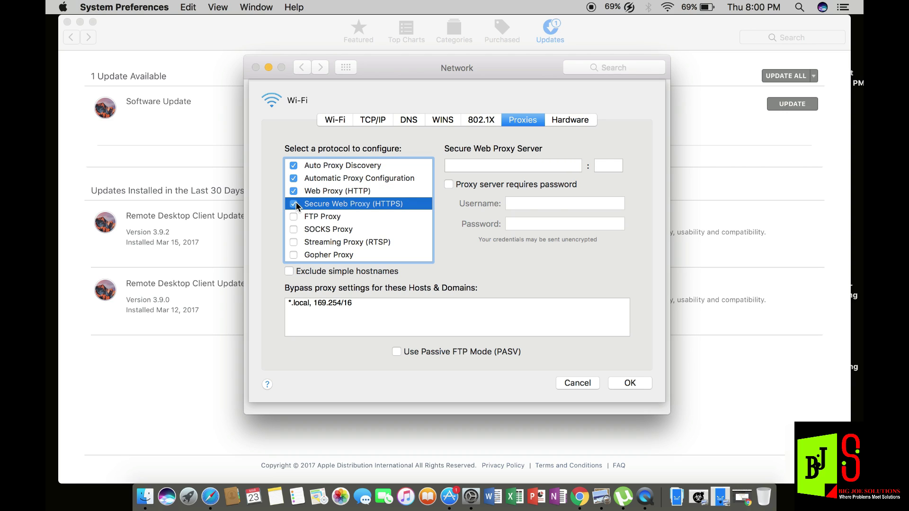
{"action": "left_click", "coordinate": [296, 216]}
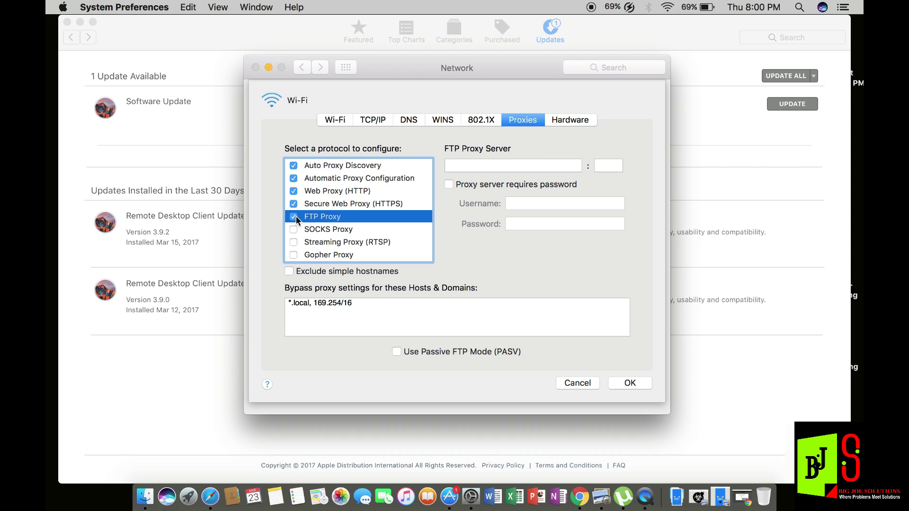
{"action": "left_click", "coordinate": [295, 229]}
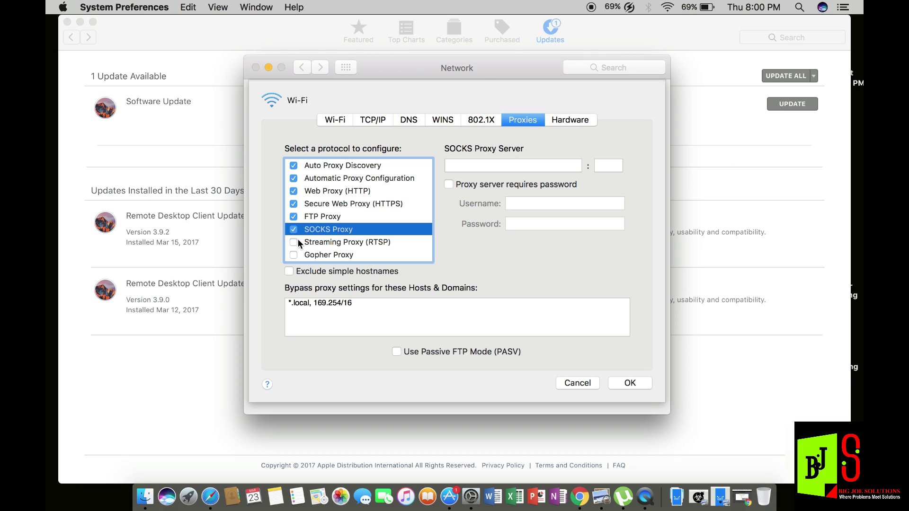
{"action": "left_click", "coordinate": [294, 242]}
{"action": "left_click", "coordinate": [294, 255]}
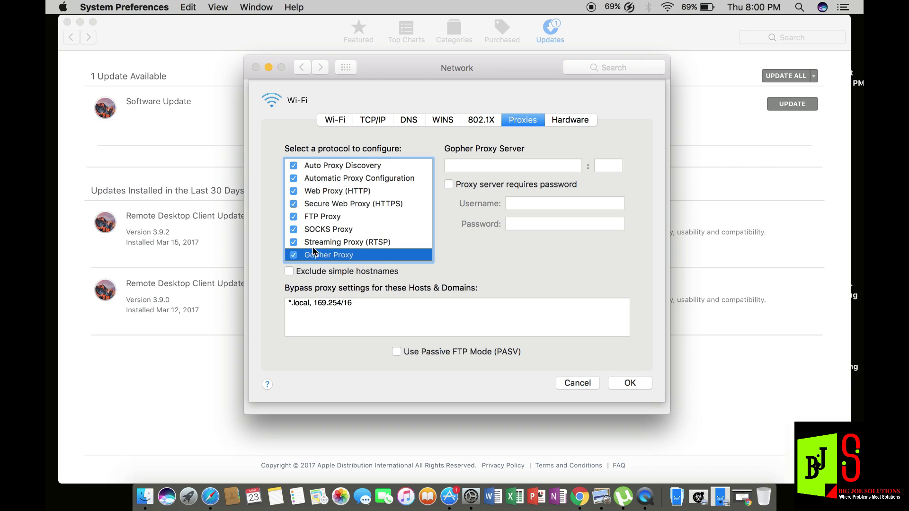
Step: Uncheck every proxy protocol in reverse order, from Gopher Proxy back to Auto Proxy Discovery
{"action": "left_click", "coordinate": [294, 255]}
{"action": "left_click", "coordinate": [293, 242]}
{"action": "left_click", "coordinate": [294, 231]}
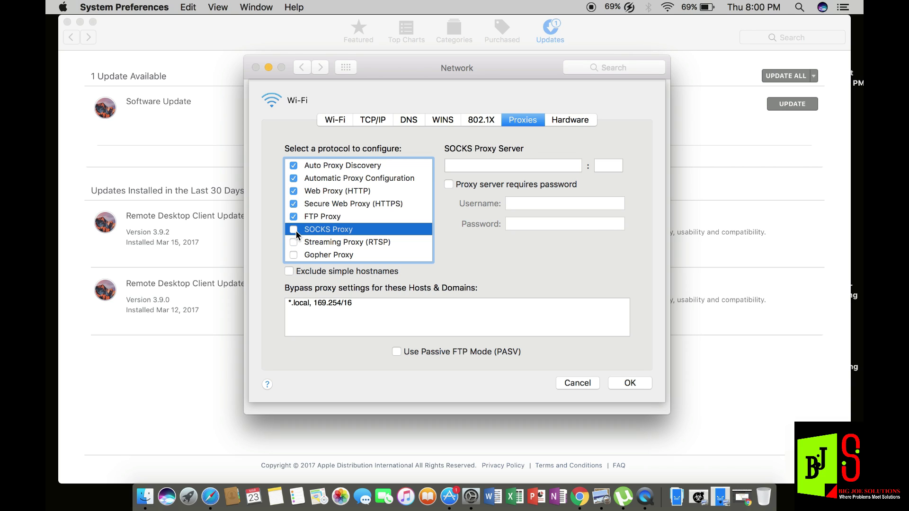
{"action": "left_click", "coordinate": [294, 217]}
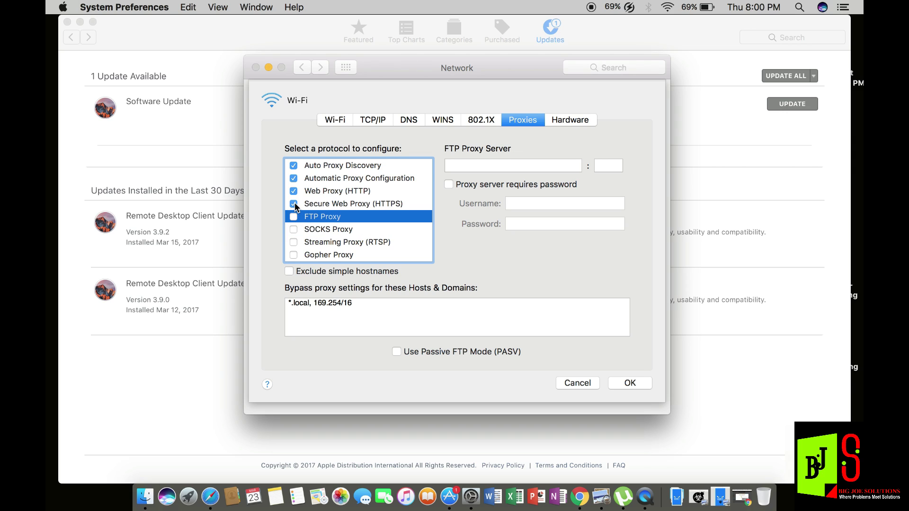
{"action": "left_click", "coordinate": [294, 204]}
{"action": "left_click", "coordinate": [294, 191]}
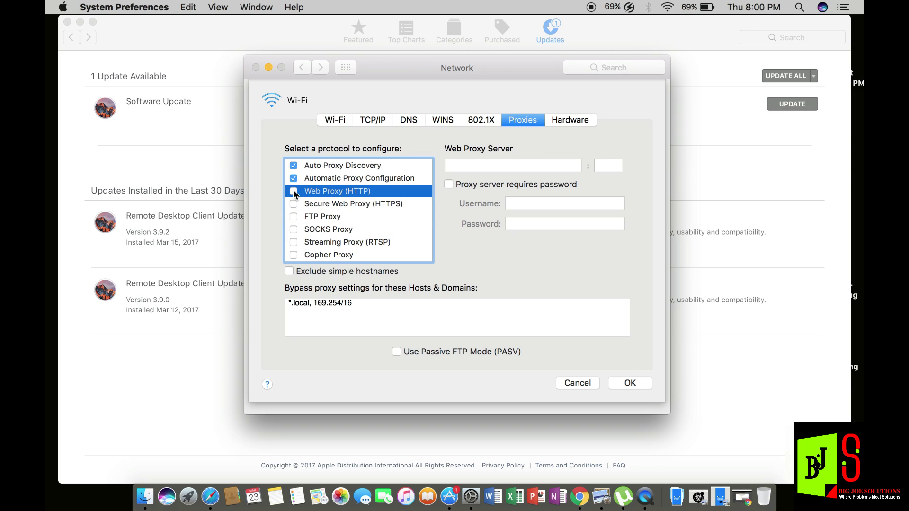
{"action": "left_click", "coordinate": [294, 179]}
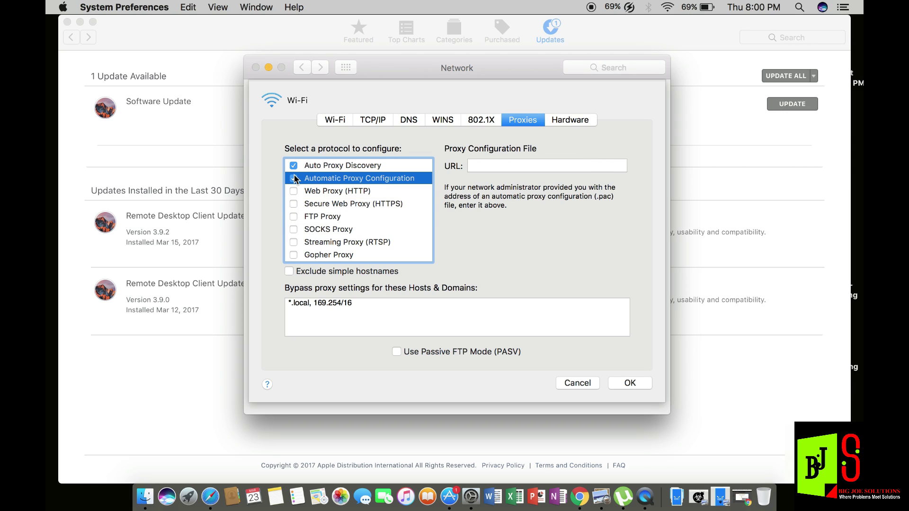
{"action": "left_click", "coordinate": [294, 166]}
{"action": "left_click", "coordinate": [294, 166]}
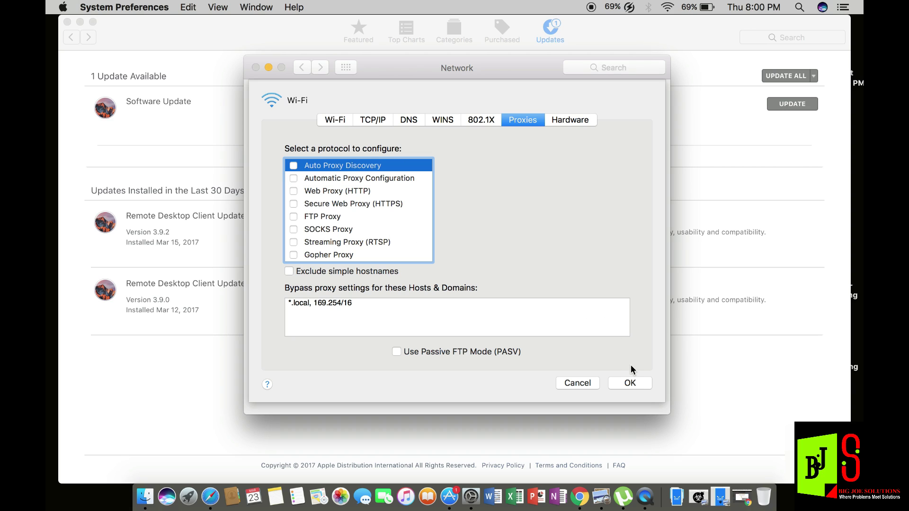
Step: Confirm and apply the cleared Wi-Fi proxy settings, then close the Network window
{"action": "left_click", "coordinate": [630, 383]}
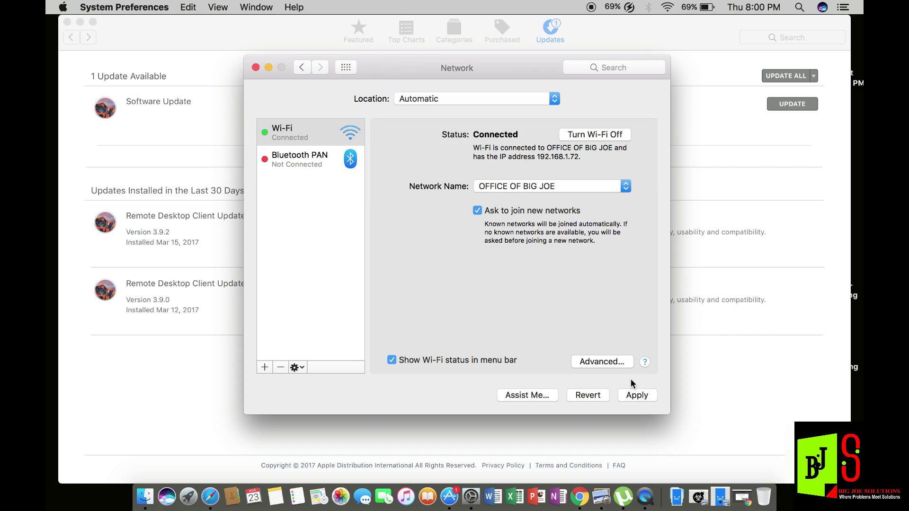
{"action": "left_click", "coordinate": [641, 395]}
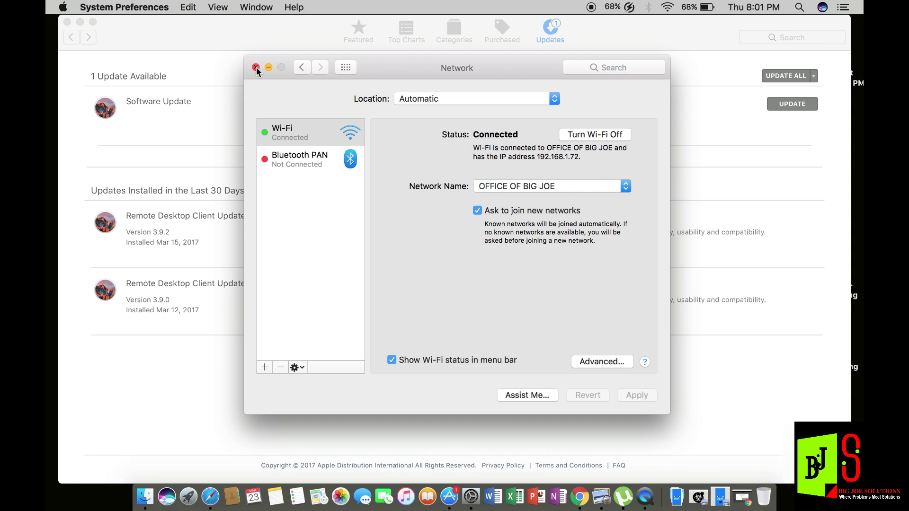
{"action": "left_click", "coordinate": [255, 68]}
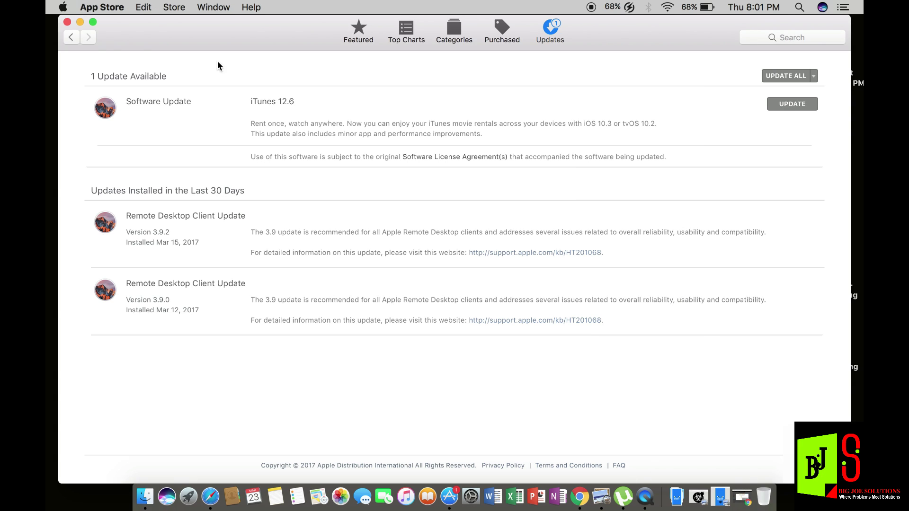
Step: Minimize the App Store window and dismiss the open menu to clear the desktop
{"action": "left_click", "coordinate": [80, 22]}
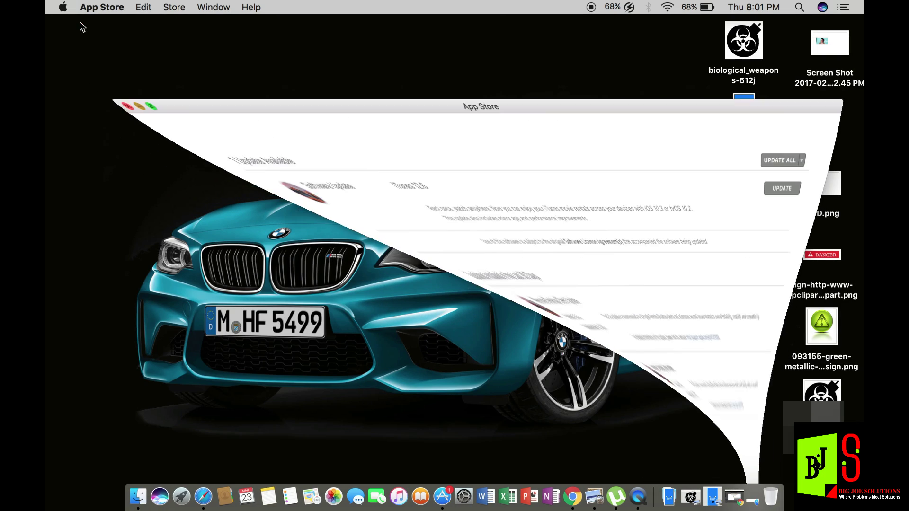
{"action": "left_click", "coordinate": [101, 7]}
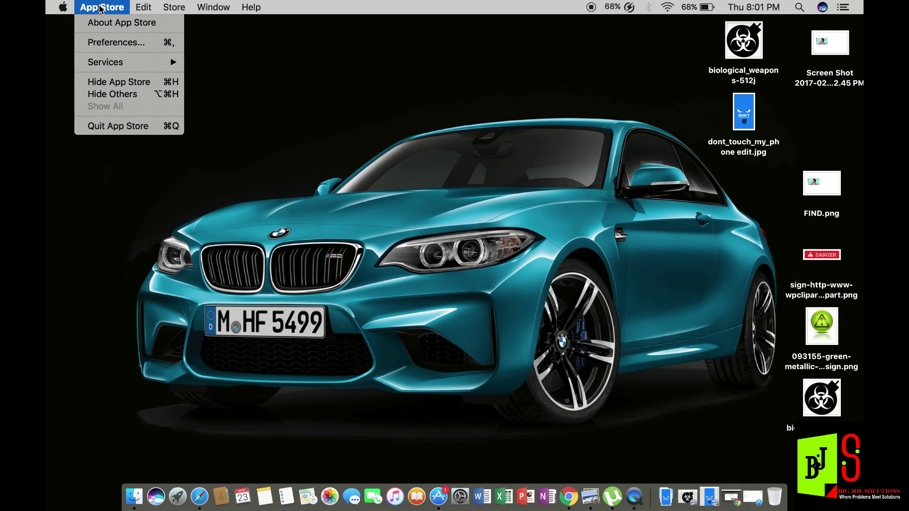
{"action": "mouse_move", "coordinate": [63, 8]}
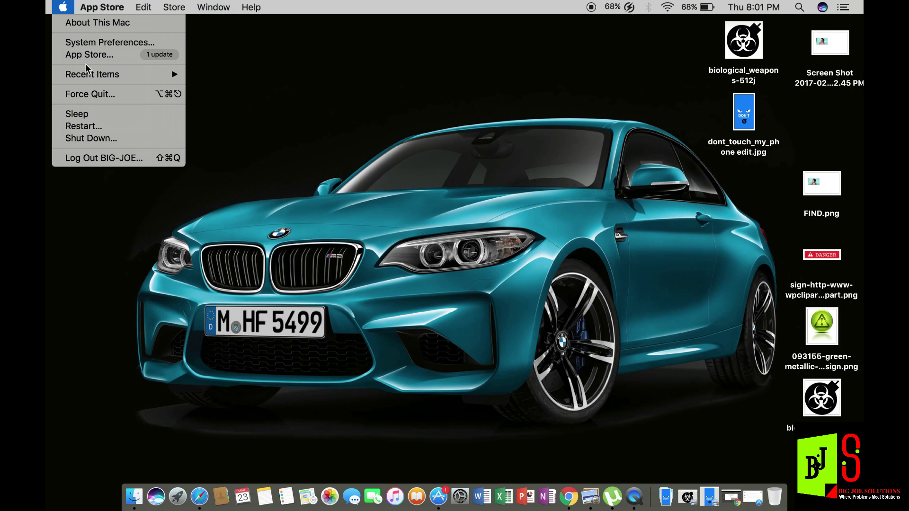
{"action": "left_click", "coordinate": [306, 150]}
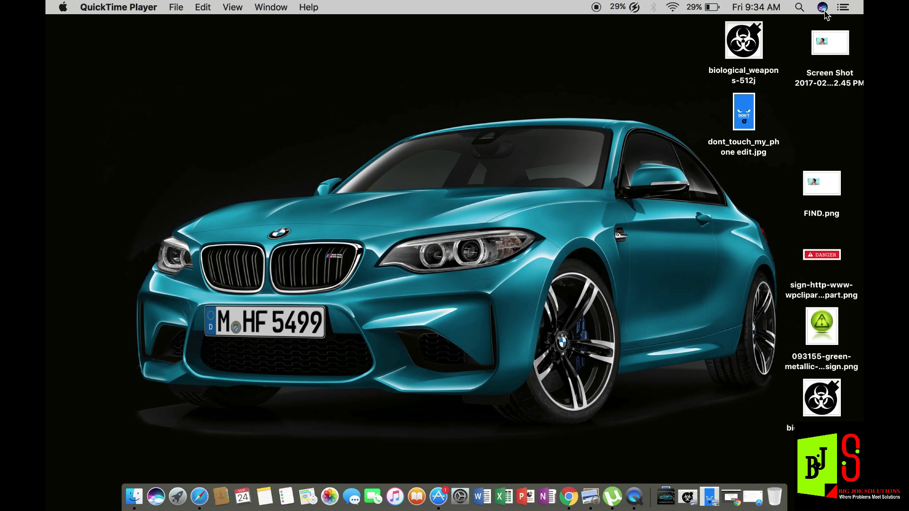
Step: Invoke Siri from the menu bar and ask "what's 10×10"
{"action": "left_click", "coordinate": [823, 10]}
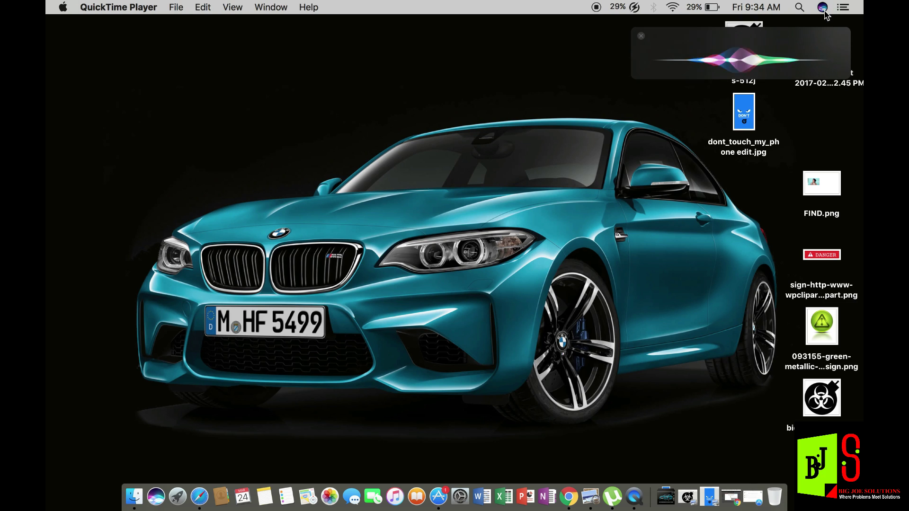